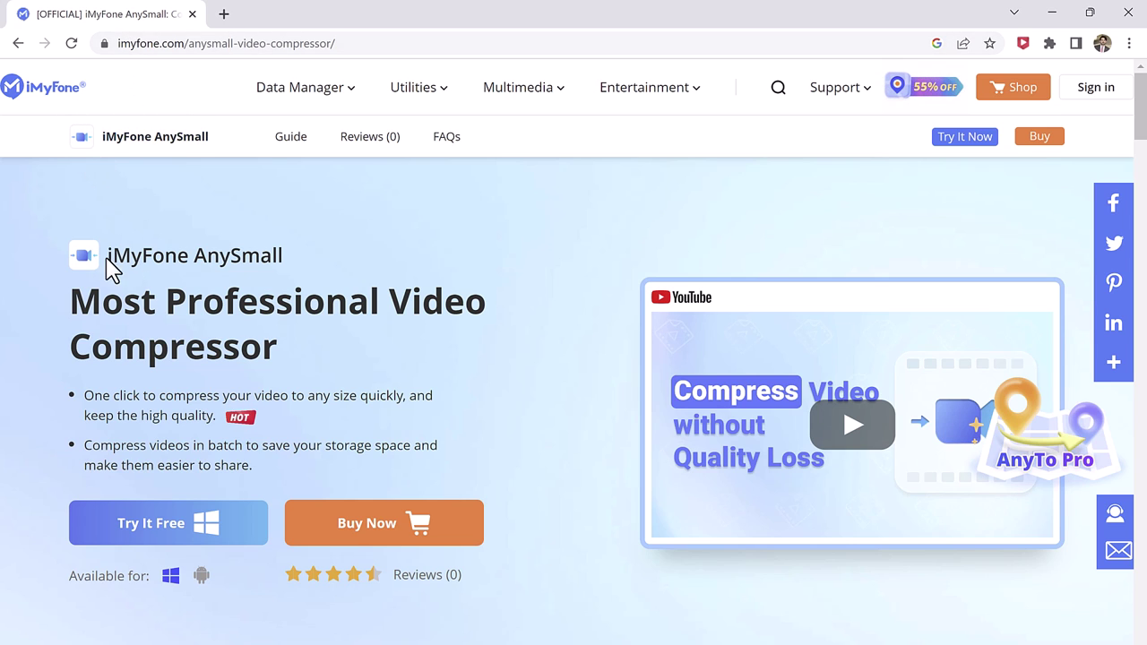
{"action": "left_click_drag", "start_coordinate": [112, 255], "coordinate": [313, 261]}
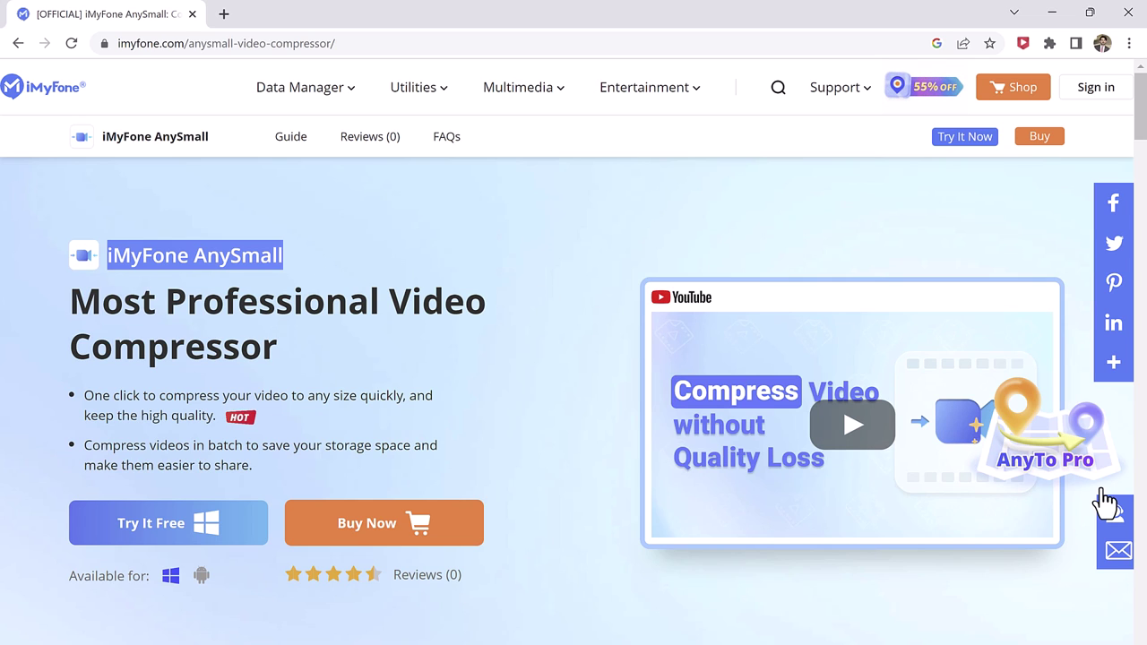
{"action": "left_click", "coordinate": [36, 357]}
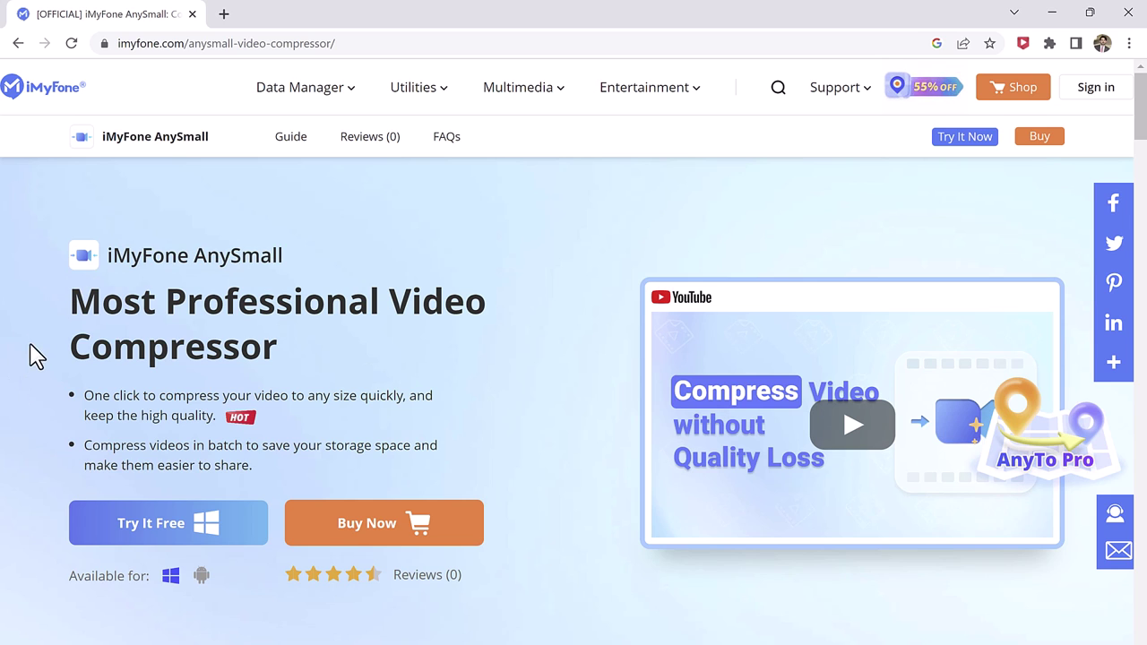
{"action": "left_click_drag", "start_coordinate": [69, 296], "coordinate": [314, 352]}
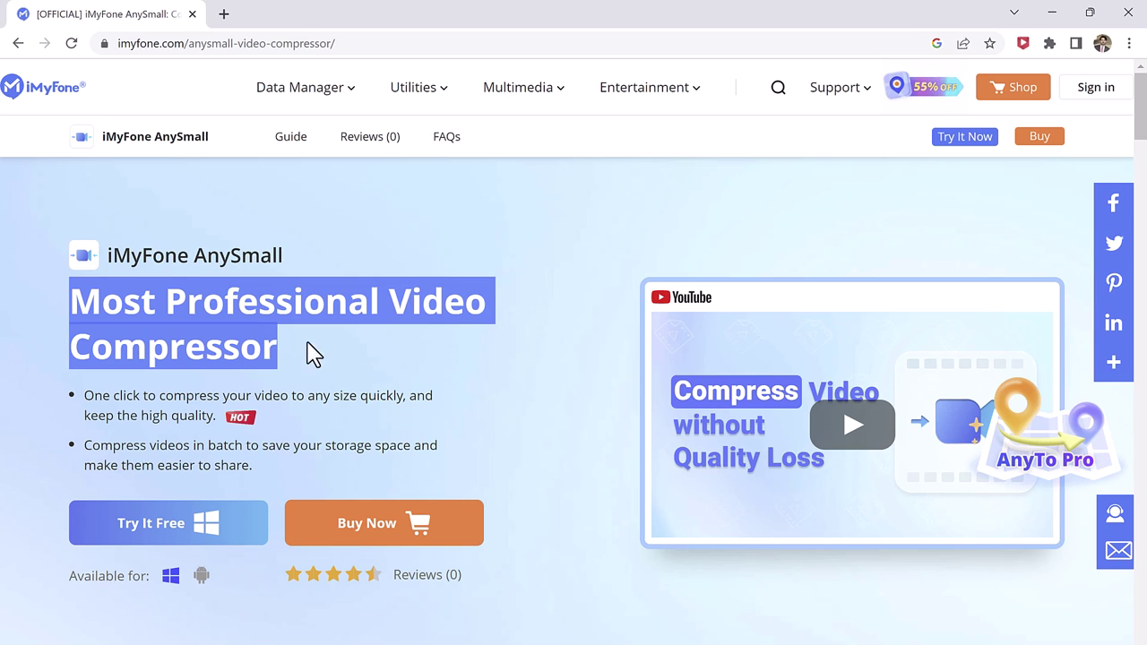
{"action": "left_click", "coordinate": [382, 354]}
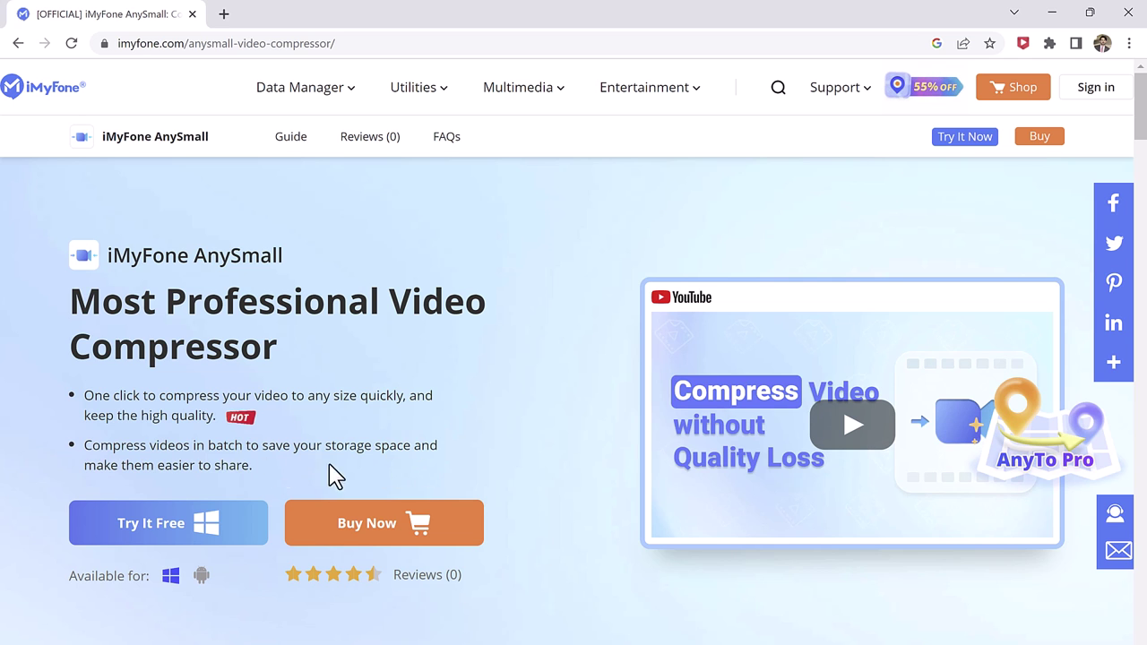
{"action": "scroll", "coordinate": [215, 439], "scroll_direction": "down", "scroll_amount": 2}
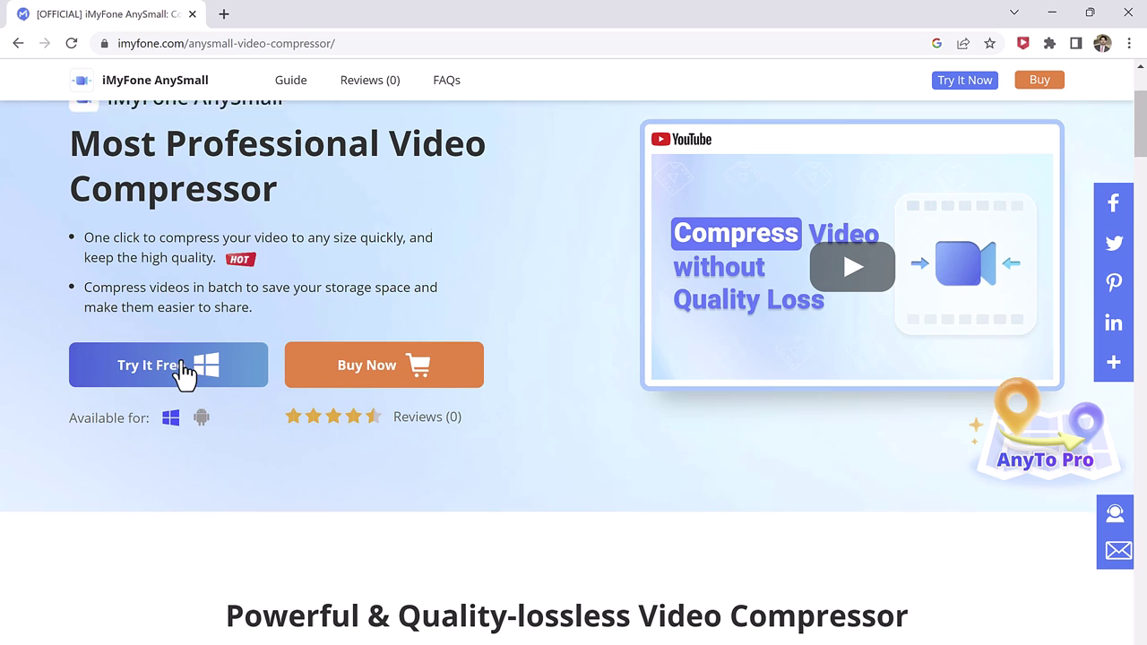
{"action": "scroll", "coordinate": [184, 374], "scroll_direction": "down", "scroll_amount": 2}
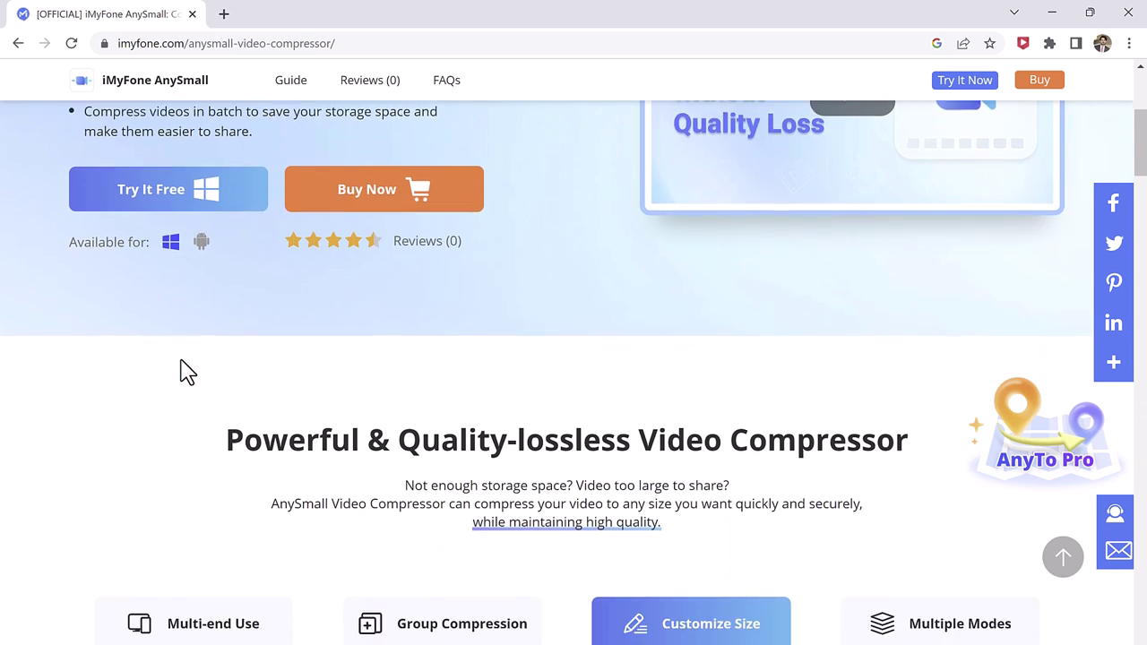
{"action": "scroll", "coordinate": [184, 374], "scroll_direction": "down", "scroll_amount": 6}
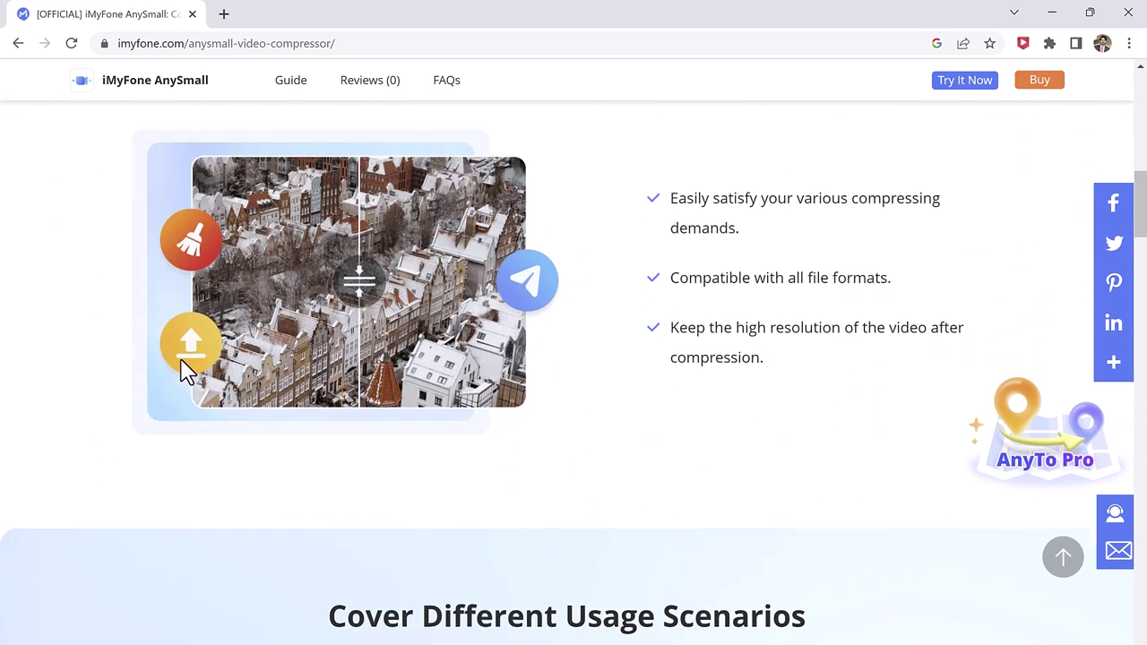
{"action": "scroll", "coordinate": [184, 373], "scroll_direction": "down", "scroll_amount": 14}
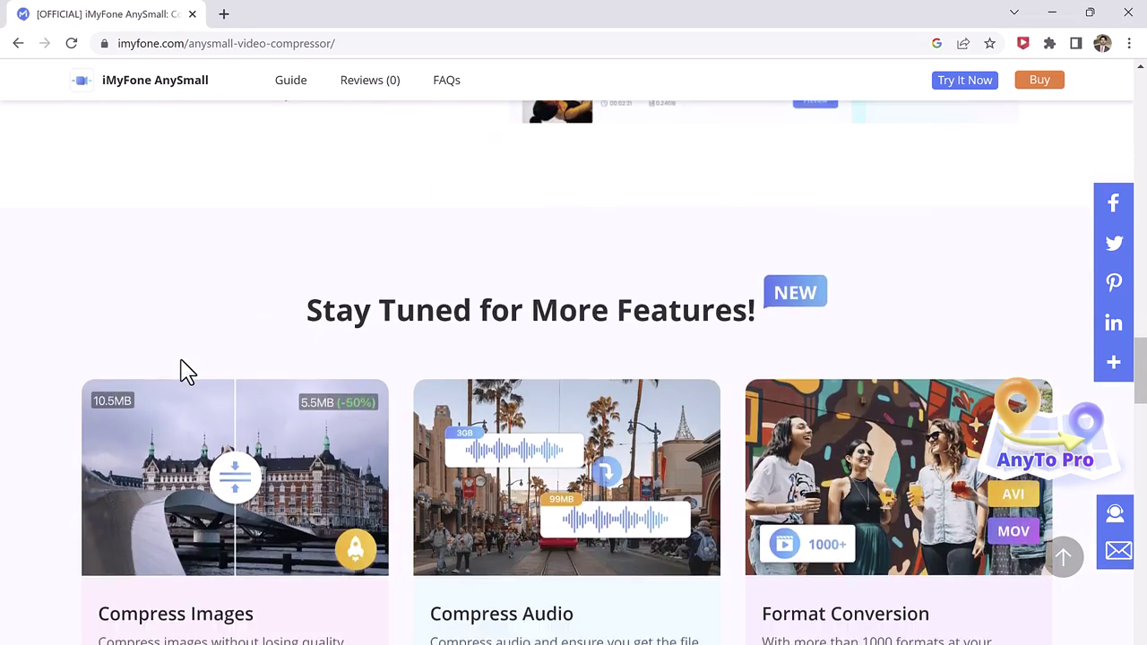
{"action": "scroll", "coordinate": [184, 374], "scroll_direction": "up", "scroll_amount": 1}
{"action": "scroll", "coordinate": [184, 374], "scroll_direction": "down", "scroll_amount": 8}
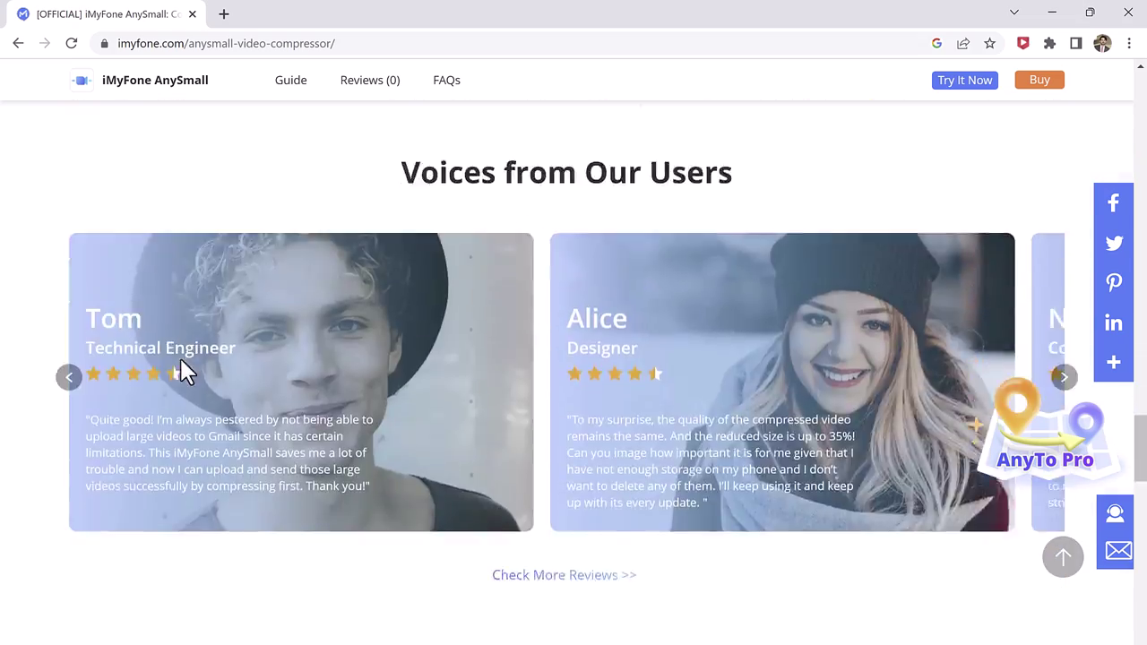
{"action": "scroll", "coordinate": [185, 374], "scroll_direction": "down", "scroll_amount": 8}
{"action": "scroll", "coordinate": [205, 353], "scroll_direction": "up", "scroll_amount": 15}
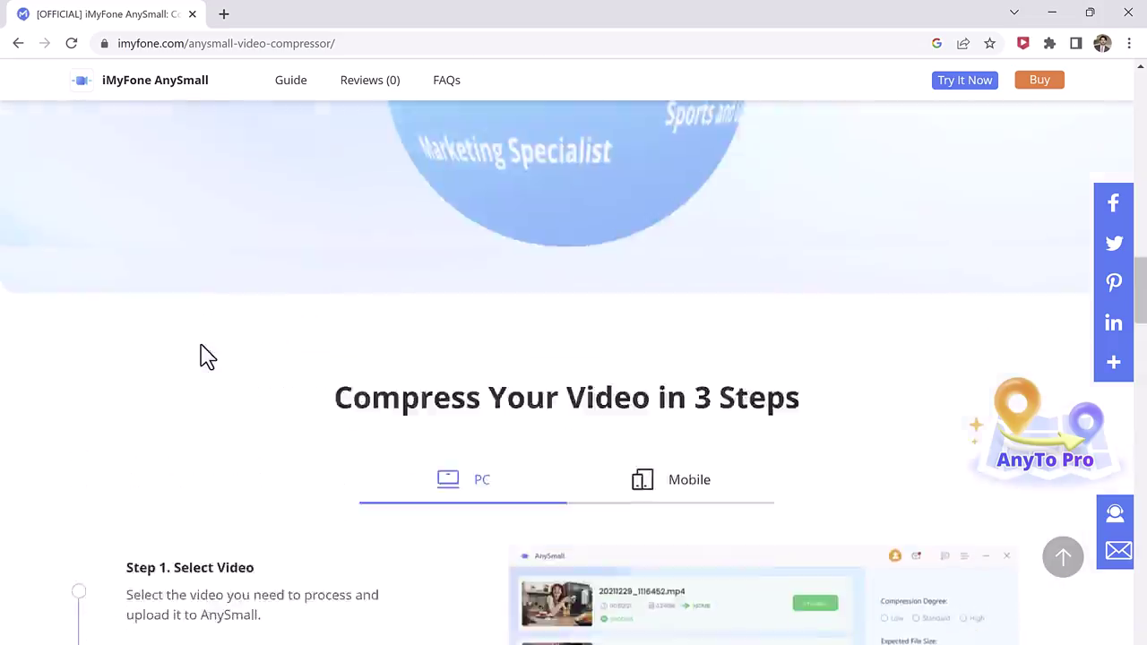
{"action": "scroll", "coordinate": [205, 356], "scroll_direction": "up", "scroll_amount": 15}
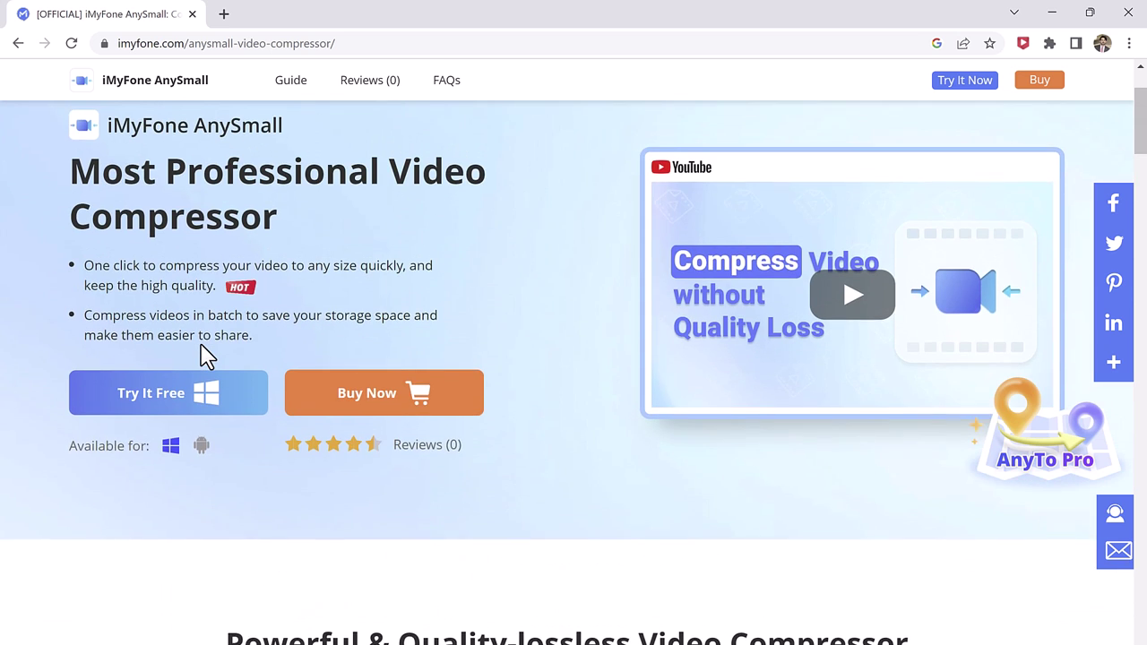
{"action": "scroll", "coordinate": [205, 356], "scroll_direction": "up", "scroll_amount": 2}
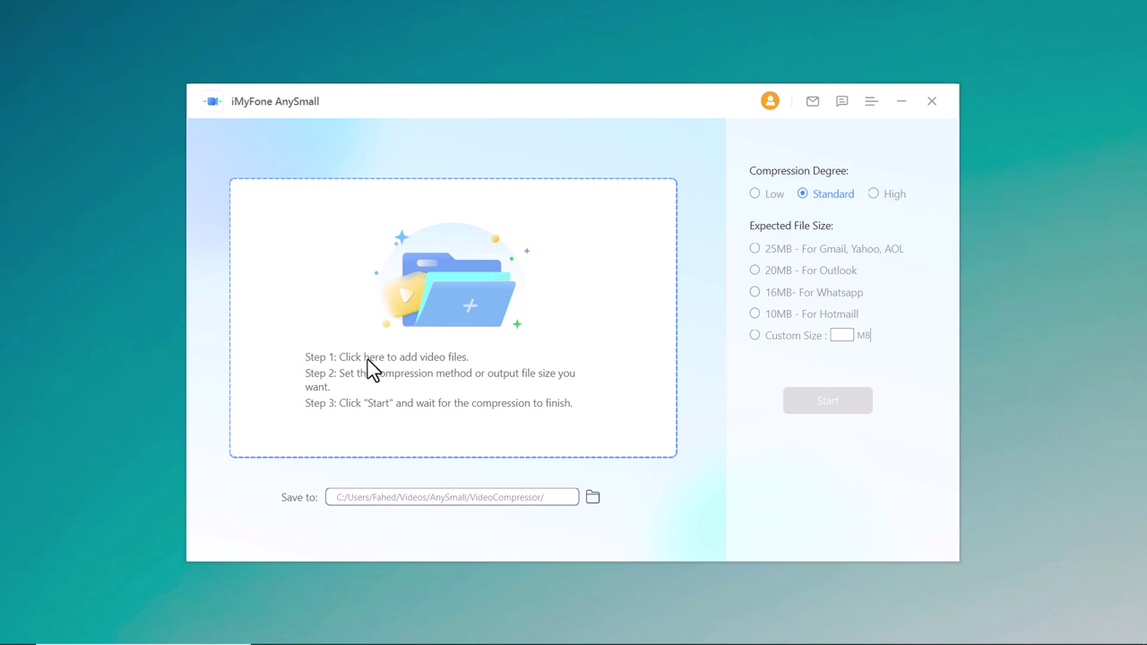
Add RADDX.mp4 from the Videos folder, estimated to shrink from 37.34MB to 18.40MB
{"action": "left_click", "coordinate": [528, 353]}
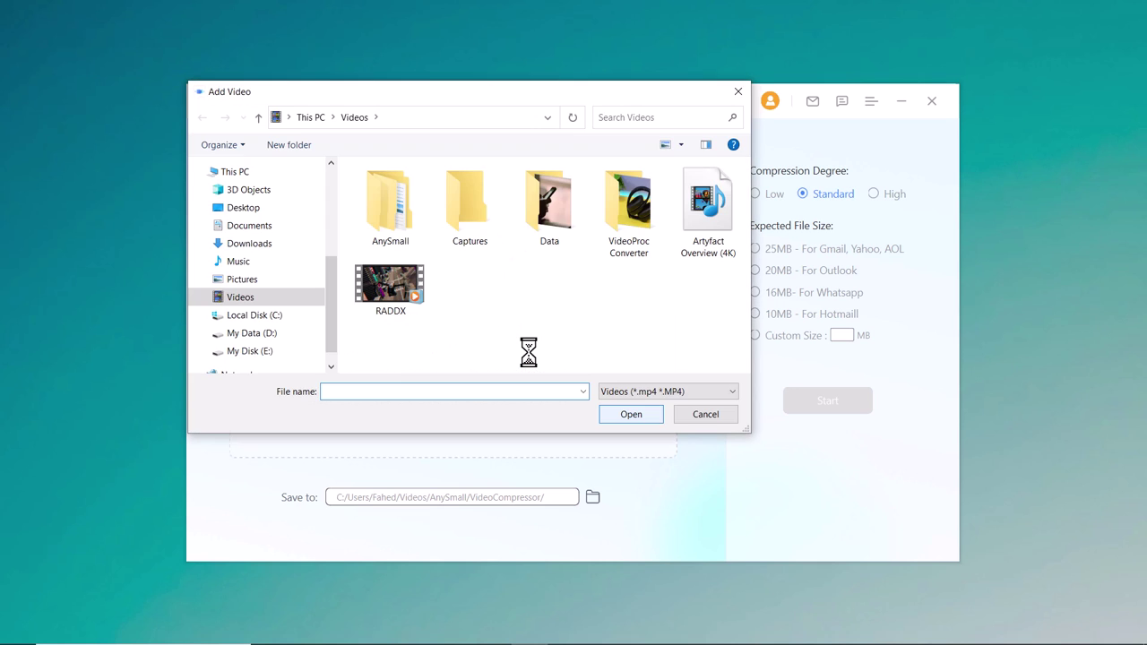
{"action": "double_click", "coordinate": [390, 292]}
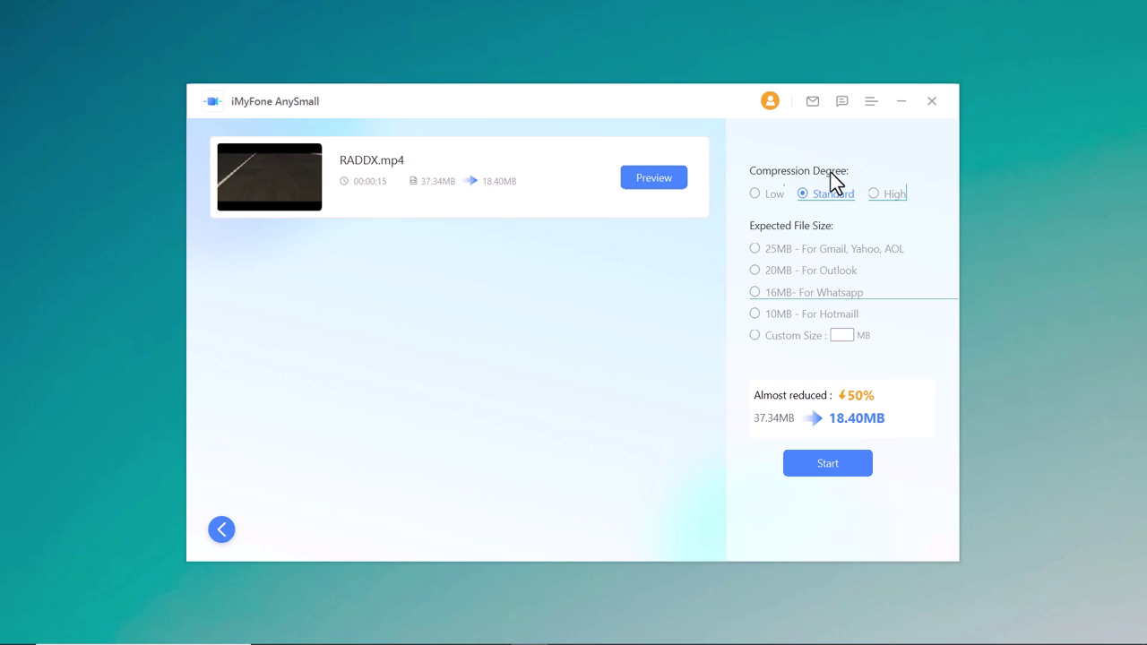
Compare the Low, Standard and High compression degrees for RADDX.mp4
{"action": "left_click", "coordinate": [778, 192]}
{"action": "left_click", "coordinate": [803, 193]}
{"action": "left_click", "coordinate": [874, 195]}
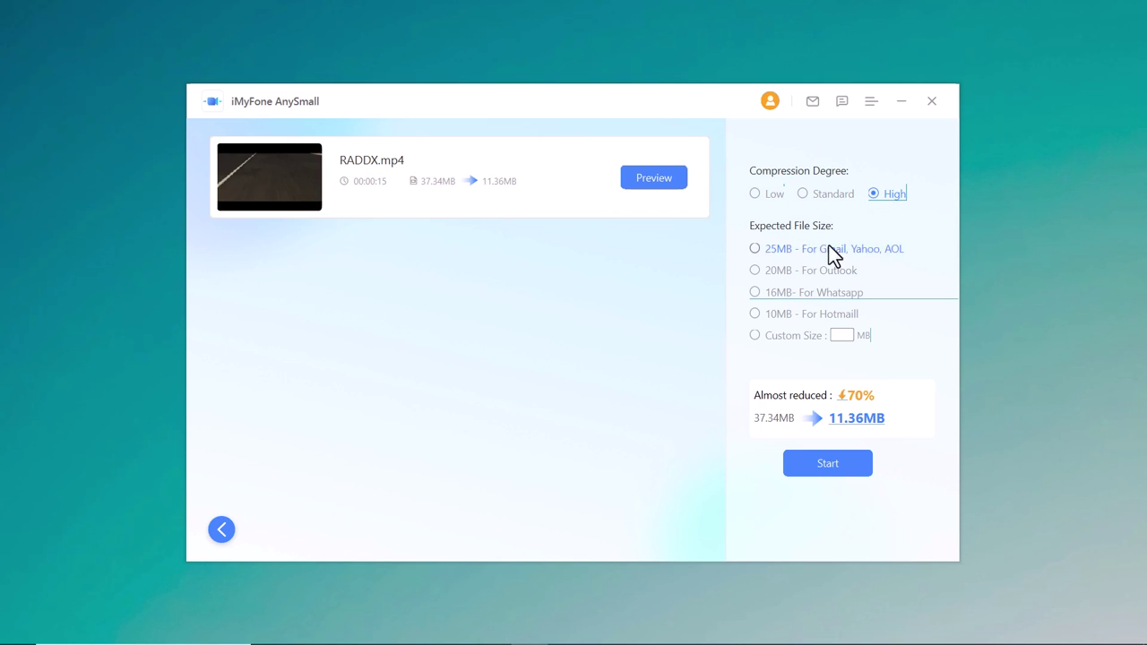
Try the 25MB Gmail, 20MB Outlook and 16MB Whatsapp targets, settling on 10MB For Hotmail
{"action": "left_click", "coordinate": [768, 252]}
{"action": "left_click", "coordinate": [782, 268]}
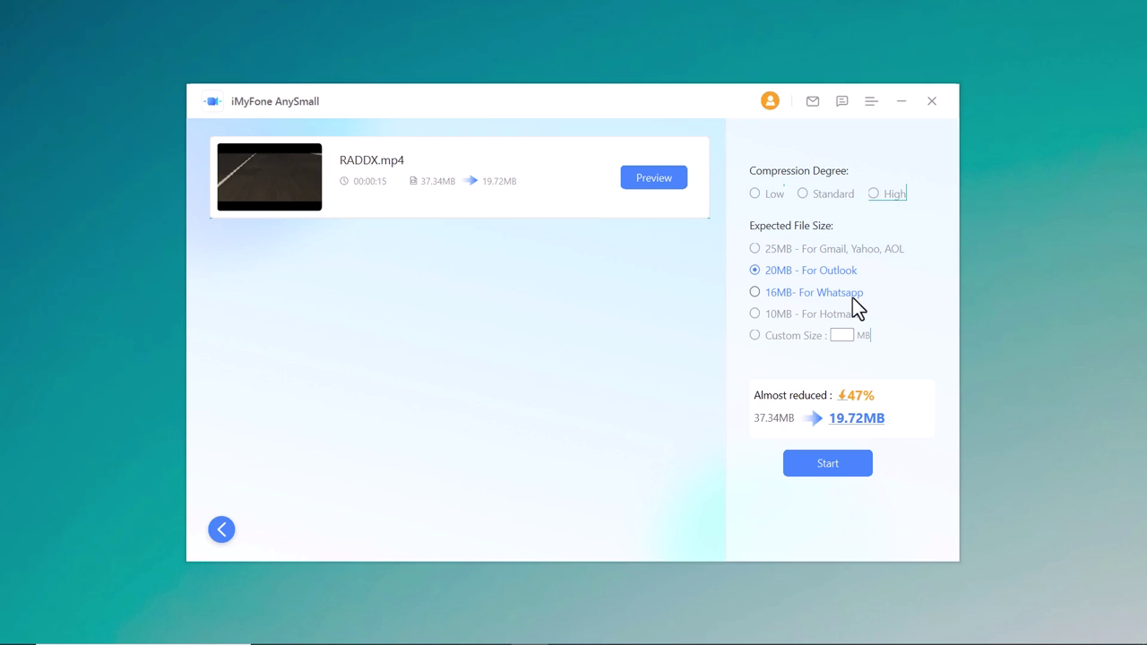
{"action": "left_click", "coordinate": [756, 296]}
{"action": "left_click", "coordinate": [763, 317]}
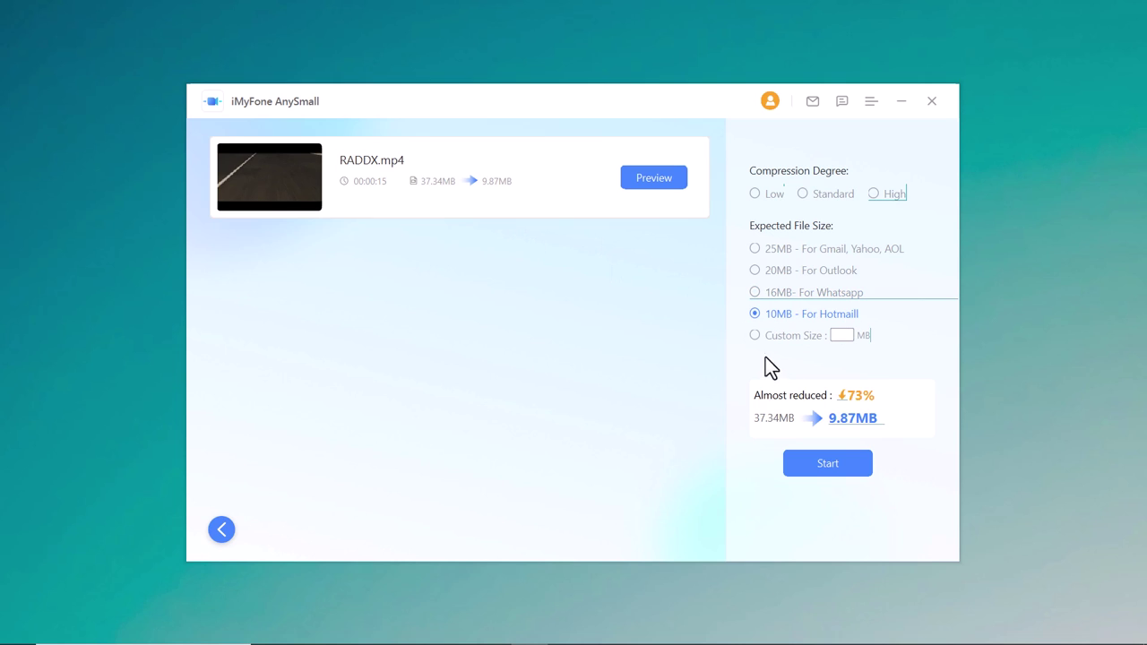
Enter a custom size of 25, then choose 16MB For Whatsapp instead and start compression
{"action": "left_click", "coordinate": [842, 337]}
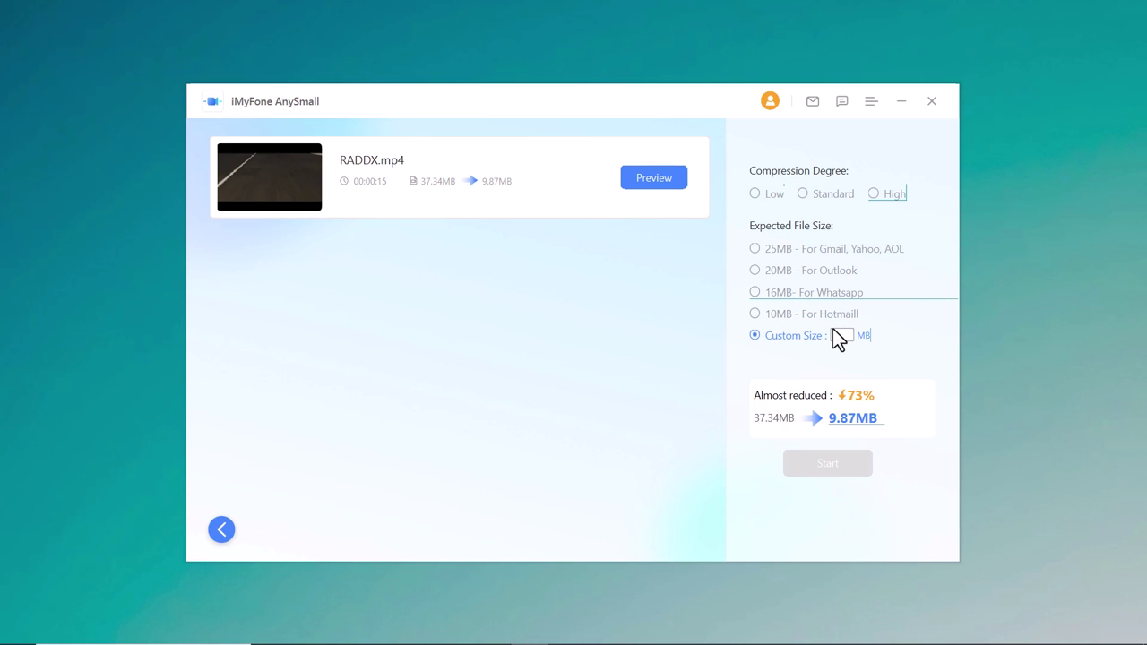
{"action": "type", "text": "25"}
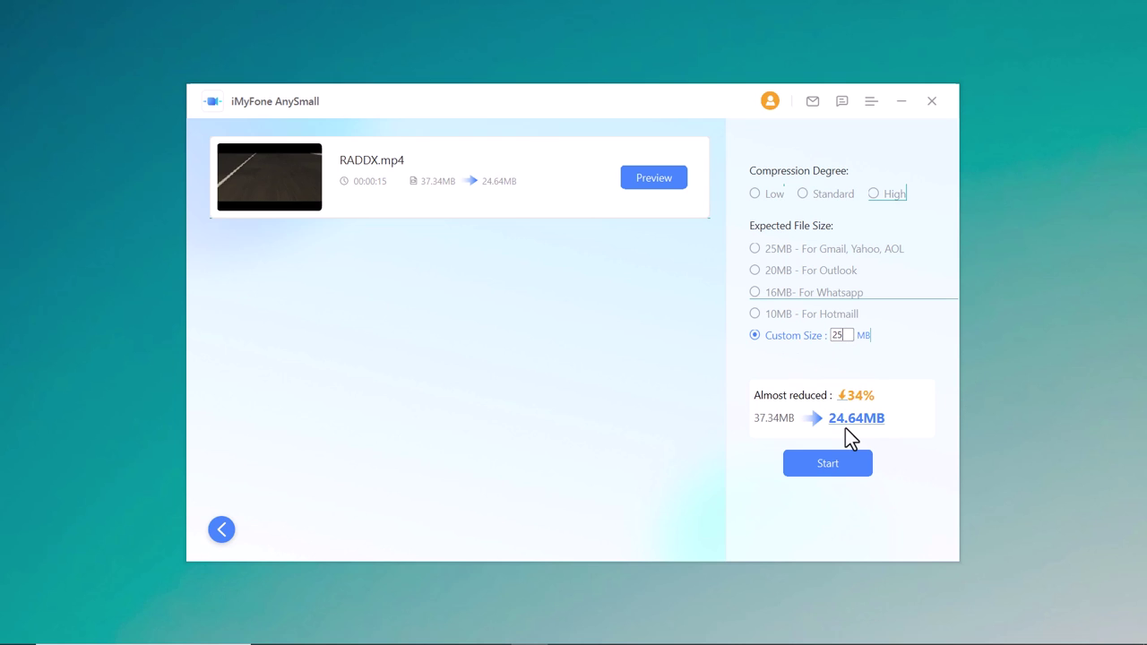
{"action": "left_click", "coordinate": [787, 292]}
{"action": "left_click", "coordinate": [824, 471]}
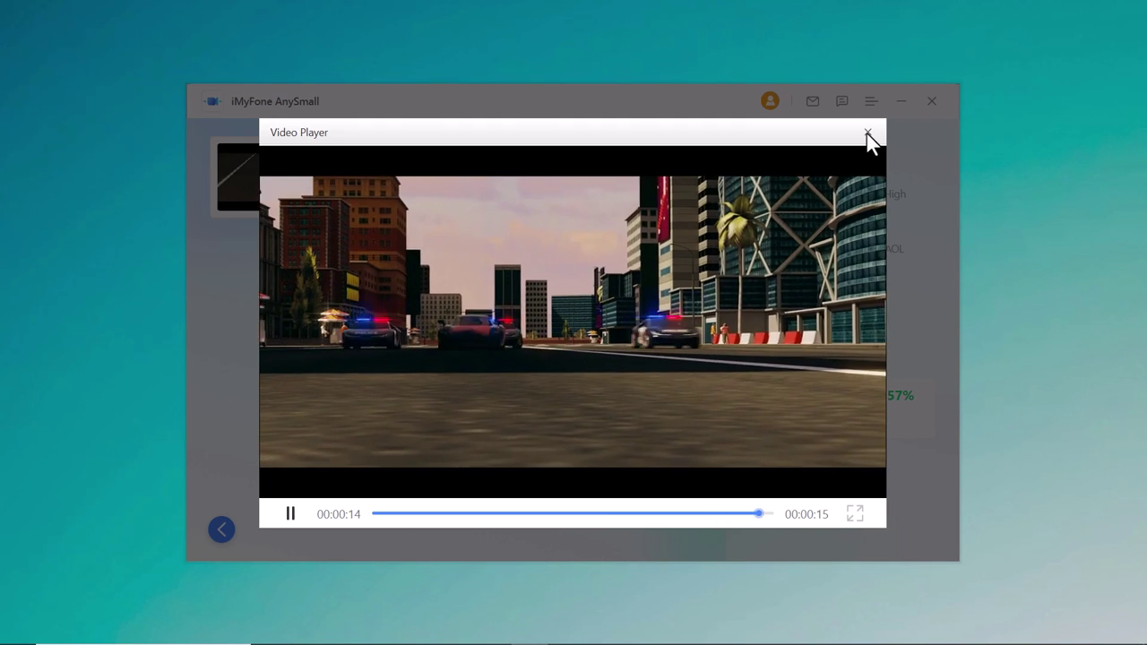
Close the compressed RADDX preview and go back to the empty add-video screen
{"action": "left_click", "coordinate": [868, 133]}
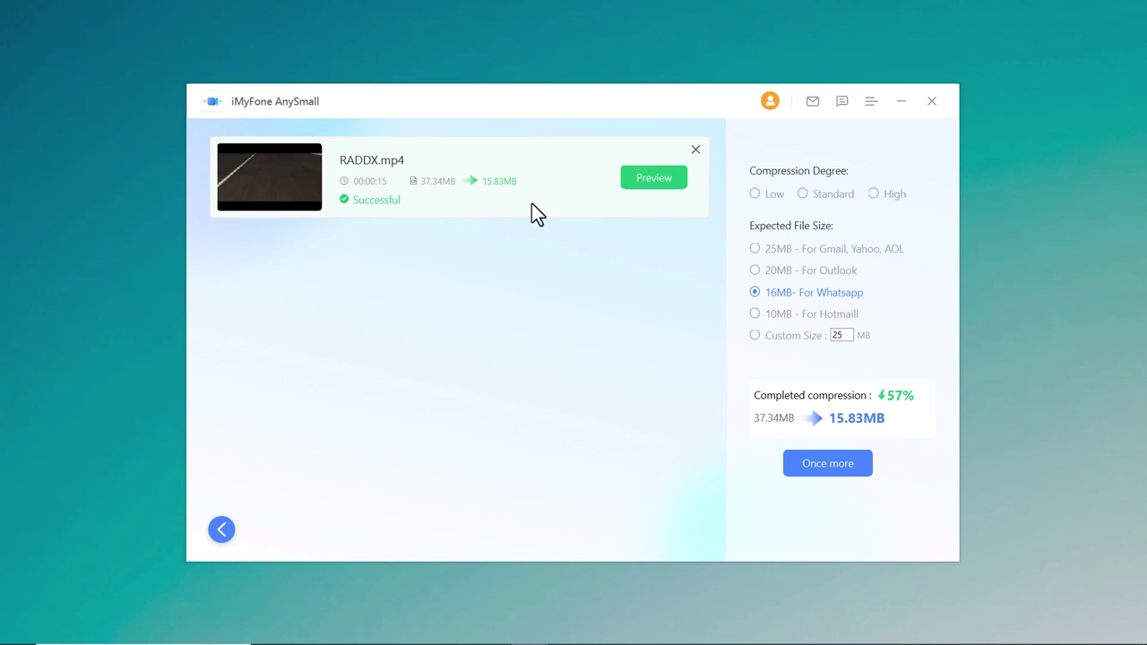
{"action": "left_click", "coordinate": [223, 534]}
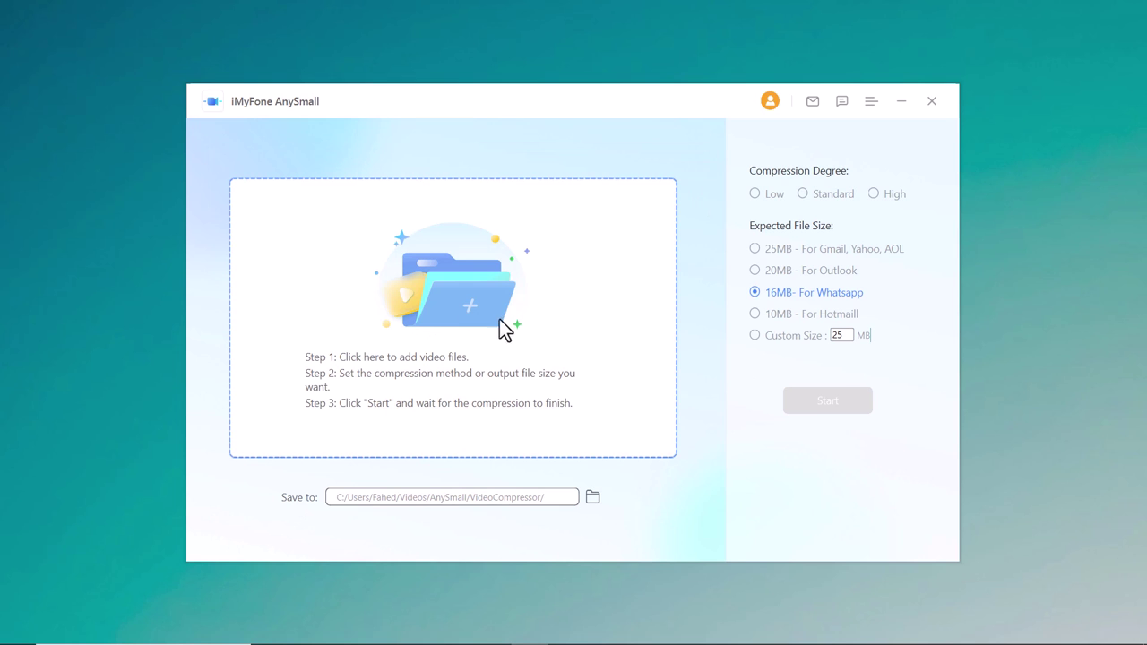
Add Artyfact Overview (4K).mp4 and target 16MB For Whatsapp, estimated at 15.95MB
{"action": "left_click", "coordinate": [474, 316]}
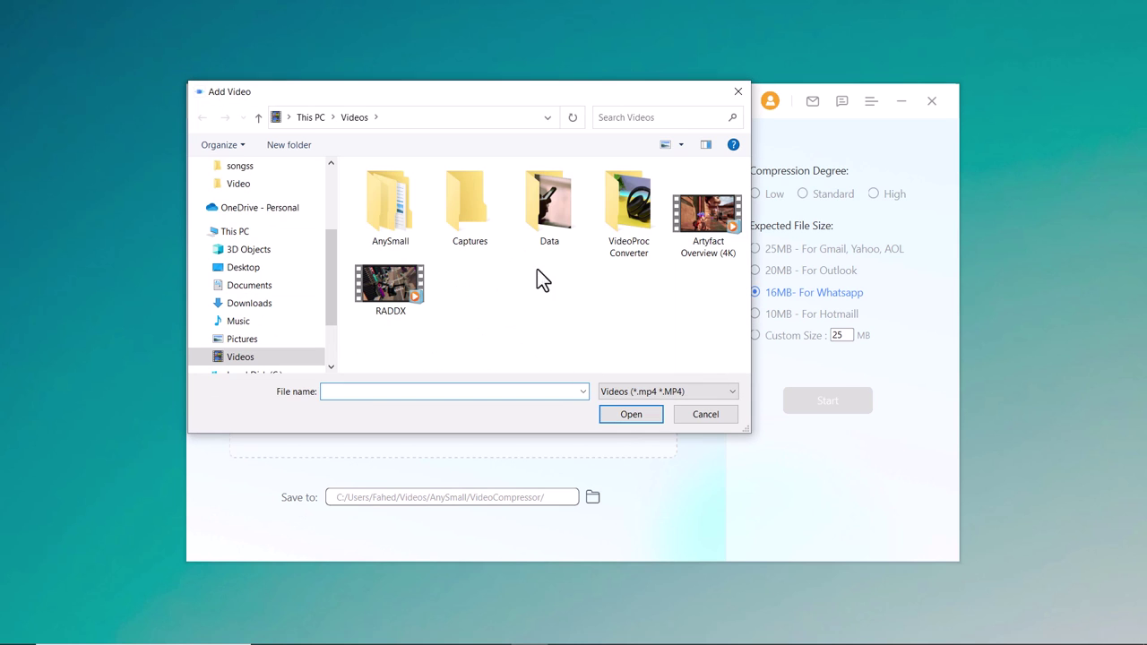
{"action": "double_click", "coordinate": [695, 217]}
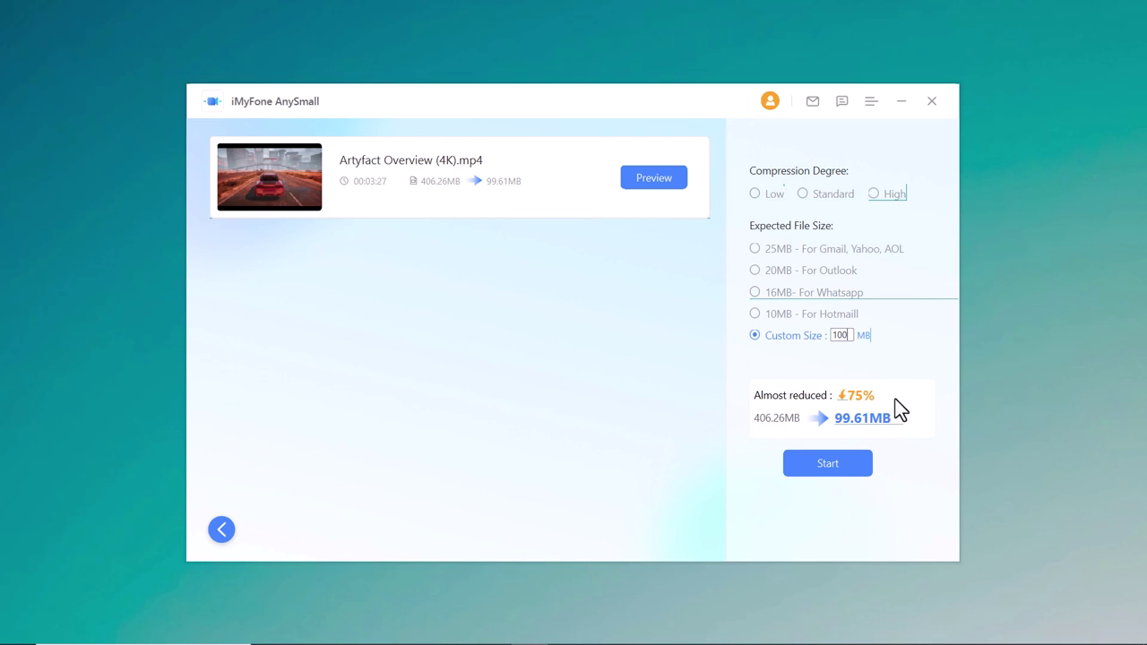
{"action": "left_click", "coordinate": [833, 296]}
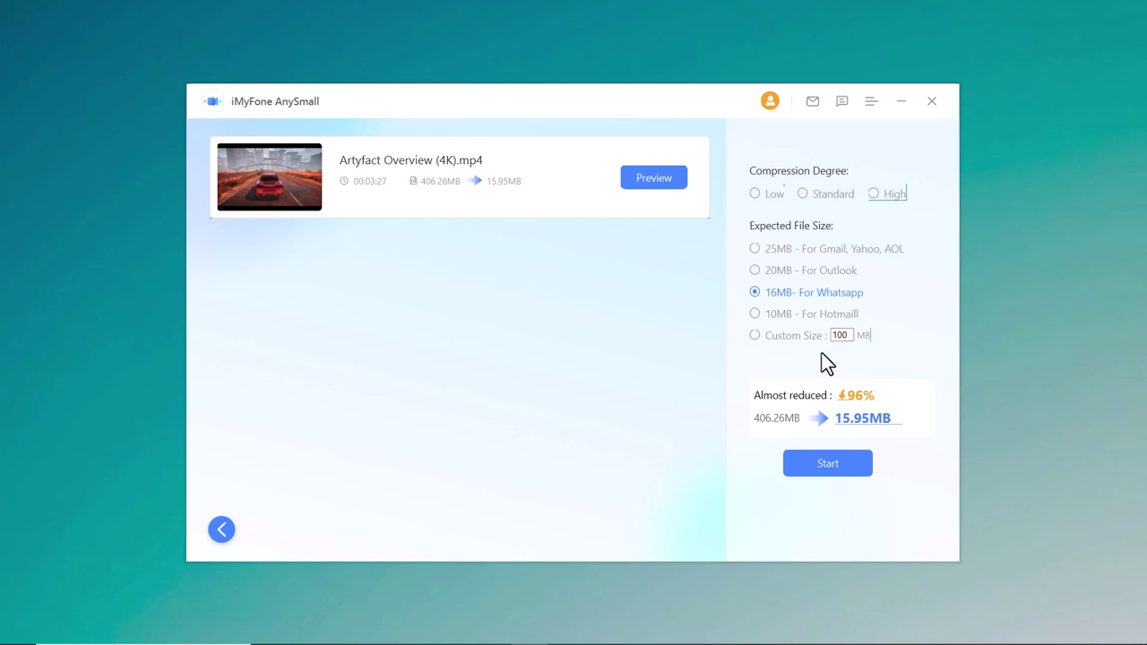
Start compressing the 406.26MB Artyfact 4K video toward an estimated 15.95MB
{"action": "left_click", "coordinate": [846, 466]}
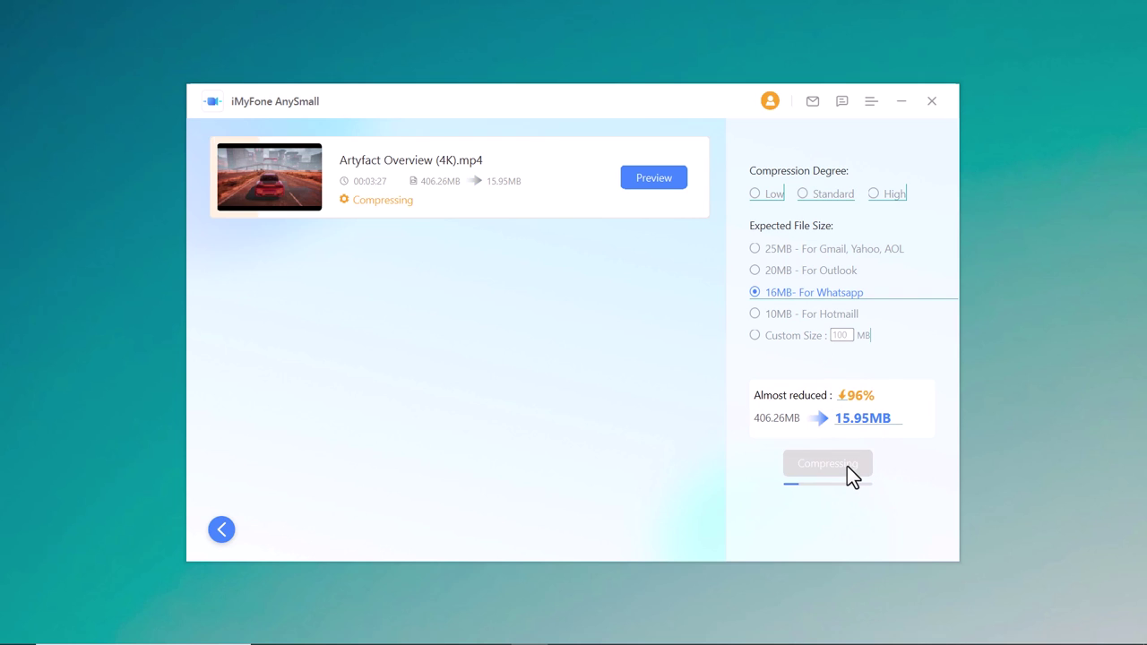